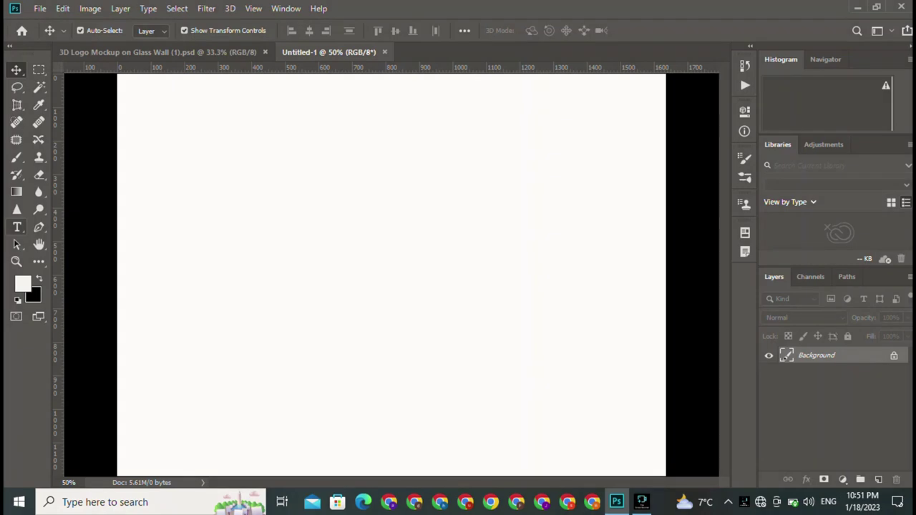
# Step: Add a 12 pt Doom 2016 Right text layer reading AFNAN near the canvas's upper left
pyautogui.click(18, 227)
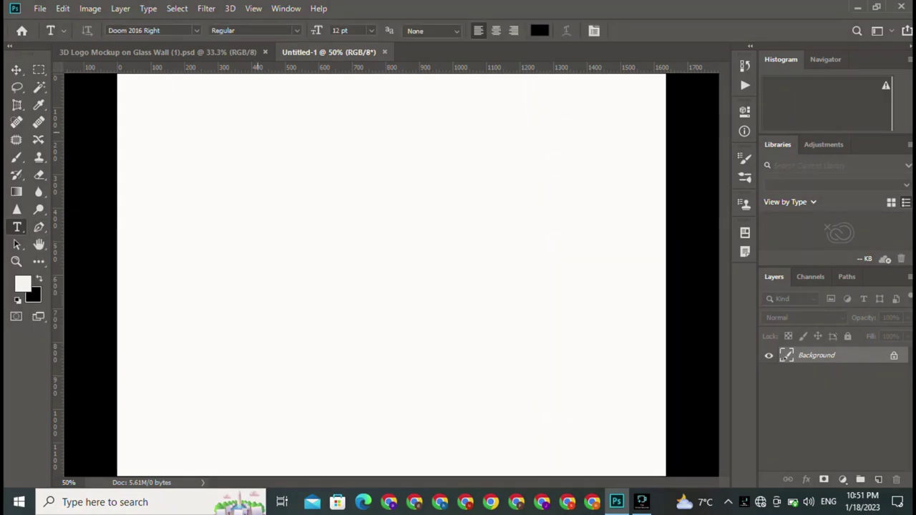
pyautogui.click(258, 131)
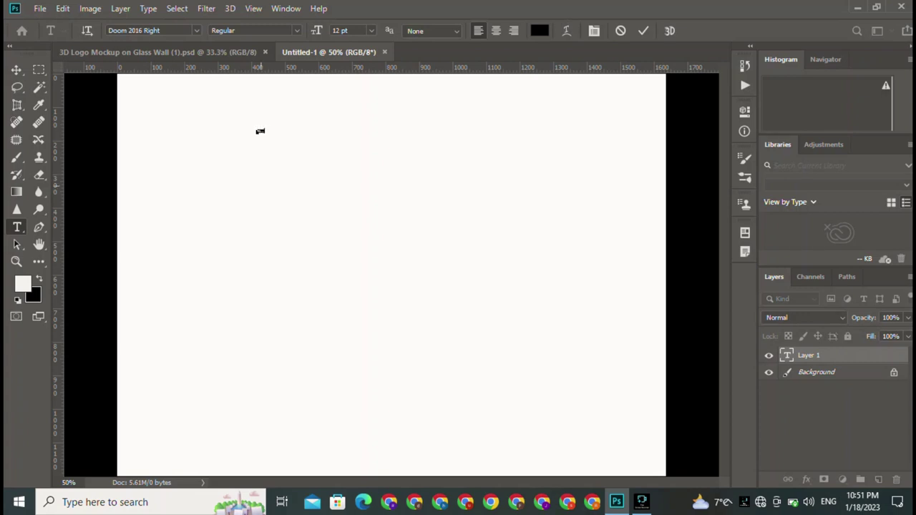
pyautogui.hotkey('ctrl', 'Return')
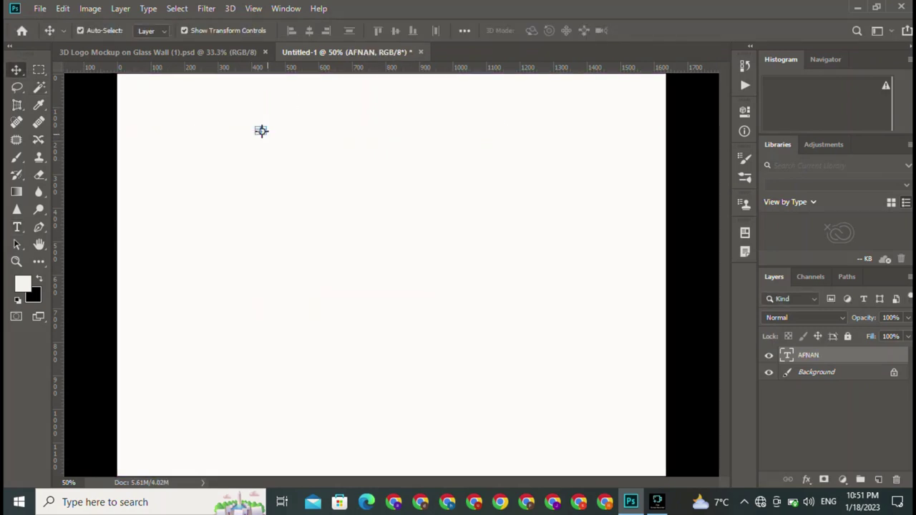
# Step: Free-transform the AFNAN text into large lettering and centre it on the canvas
pyautogui.hotkey('ctrl', 't')
pyautogui.moveTo(261, 131); pyautogui.dragTo(587, 327)
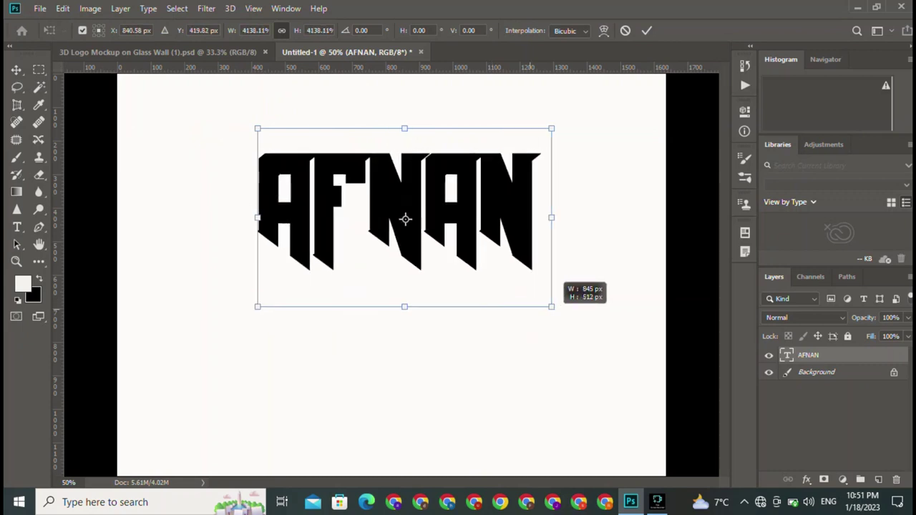
pyautogui.moveTo(422, 229); pyautogui.dragTo(405, 276)
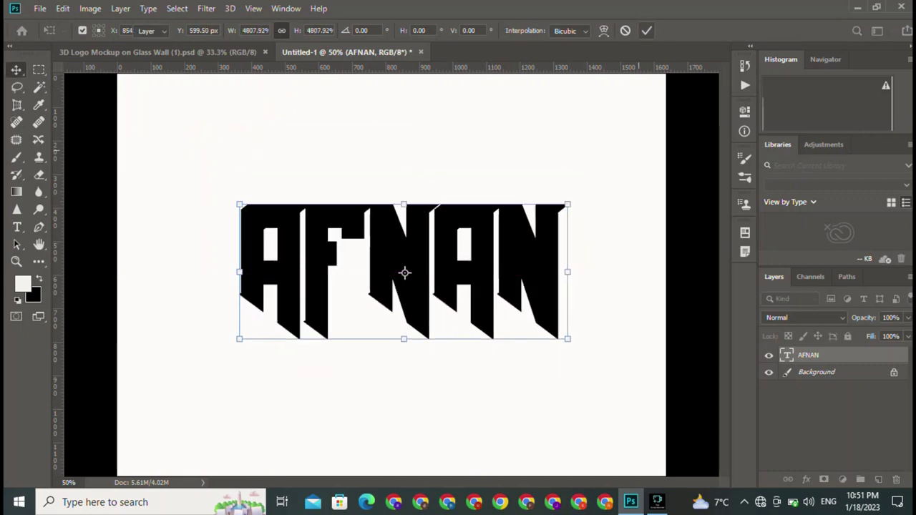
pyautogui.press('Return')
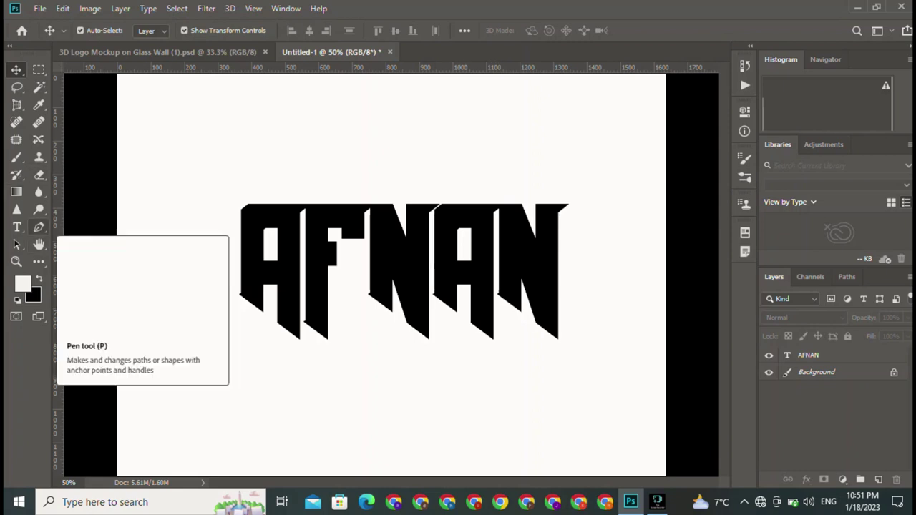
# Step: Draw a rectangle enclosing the AFNAN text
pyautogui.click(39, 261)
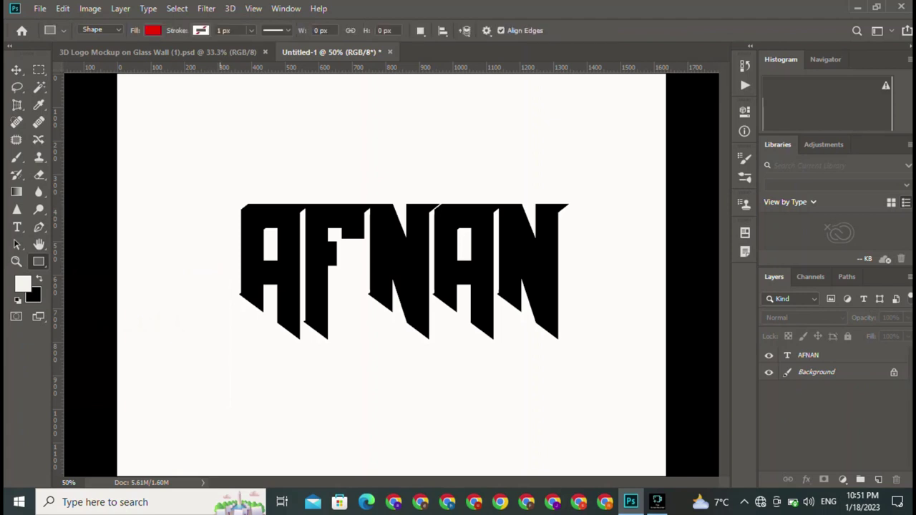
pyautogui.moveTo(215, 185); pyautogui.dragTo(598, 352)
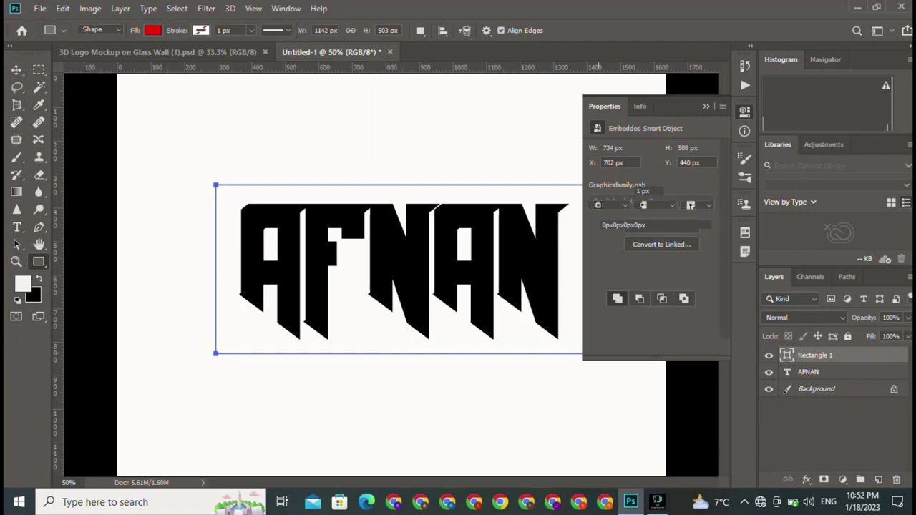
pyautogui.click(705, 106)
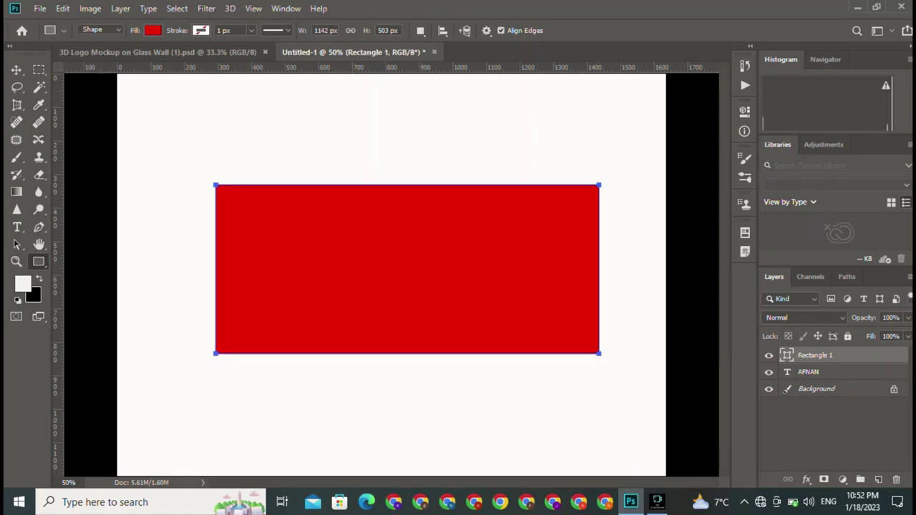
# Step: Give the rectangle no fill and a black 8 px stroke
pyautogui.click(152, 30)
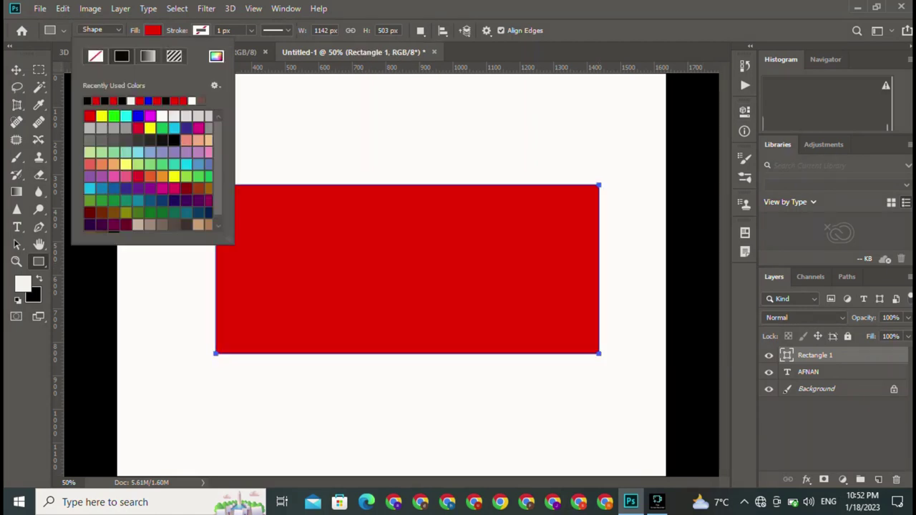
pyautogui.click(95, 55)
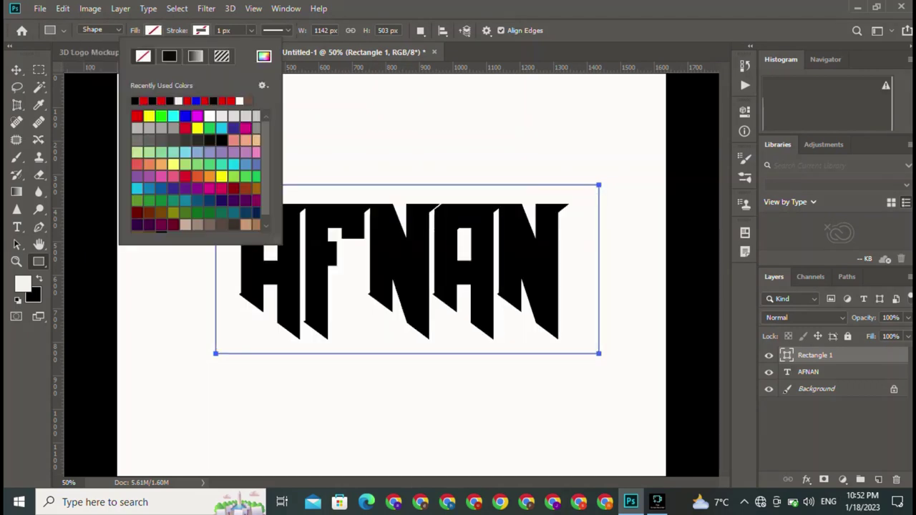
pyautogui.click(168, 56)
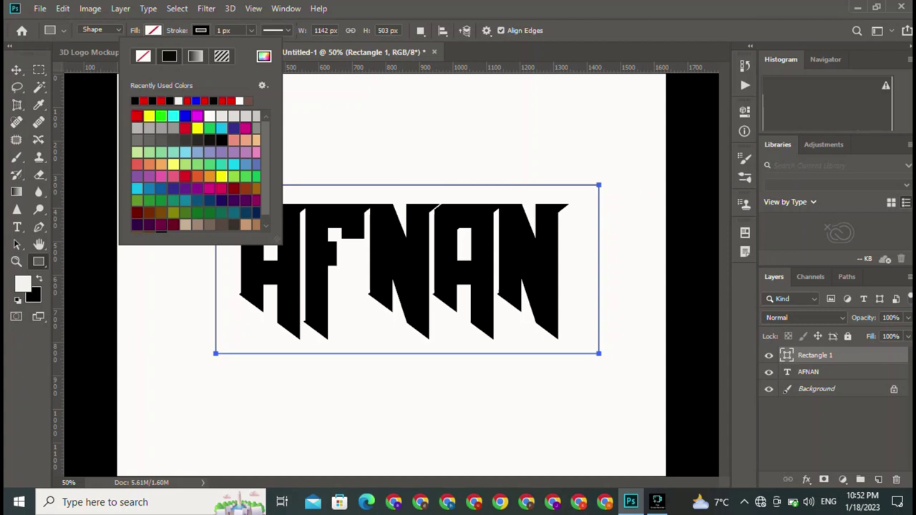
pyautogui.click(224, 30)
pyautogui.write('4')
pyautogui.press('Return')
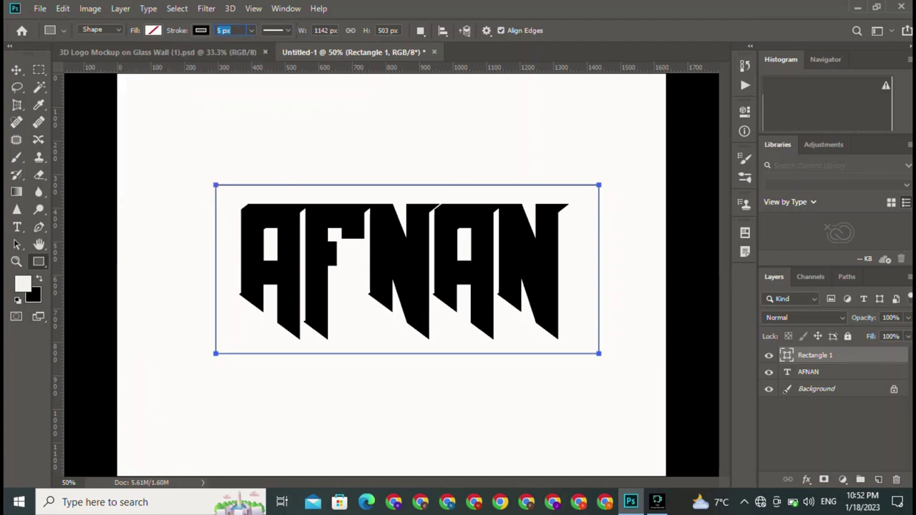
pyautogui.write('8')
pyautogui.press('Return')
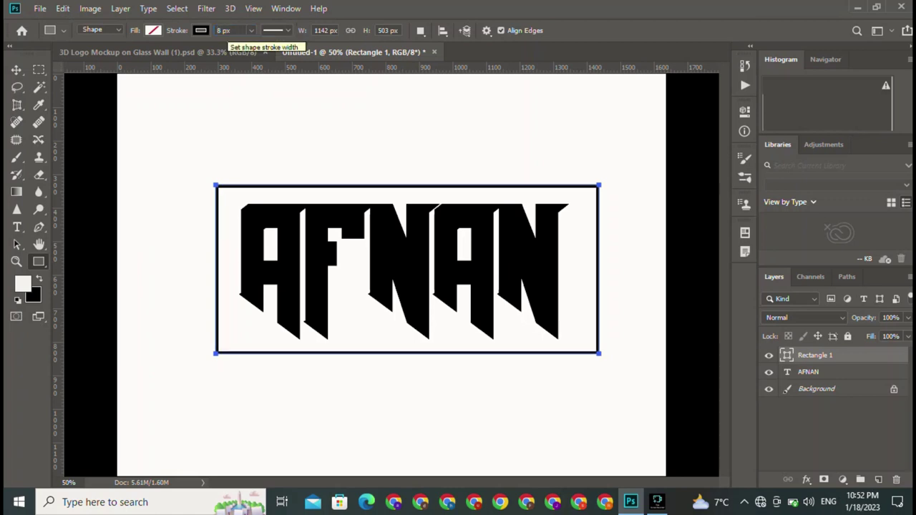
pyautogui.click(16, 70)
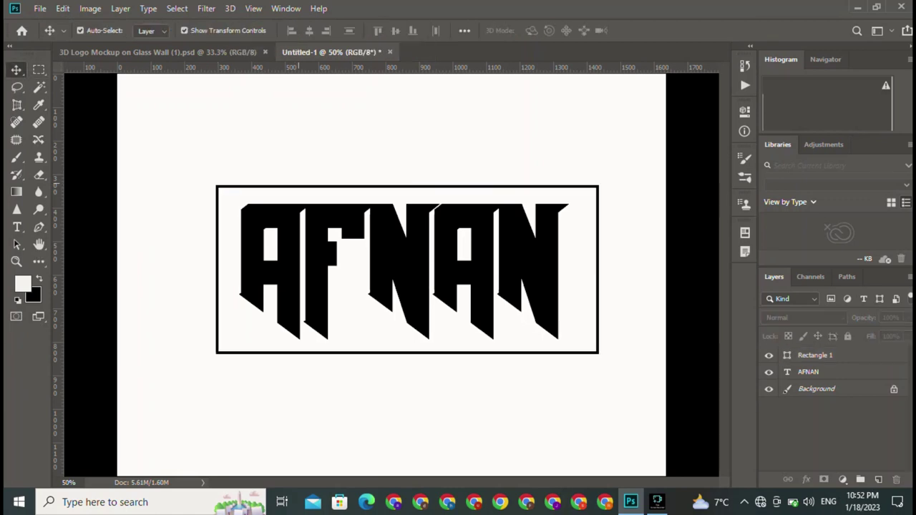
# Step: Alt-drag a copy of Rectangle 1, narrow it to half width, and align it with the frame's left edge
pyautogui.click(815, 355)
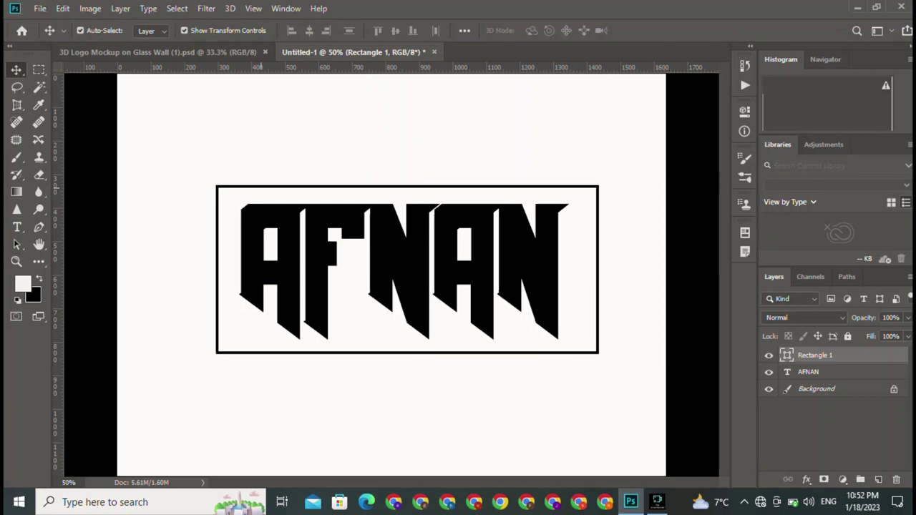
pyautogui.keyDown('alt'); pyautogui.moveTo(407, 270); pyautogui.dragTo(414, 333); pyautogui.keyUp('alt')
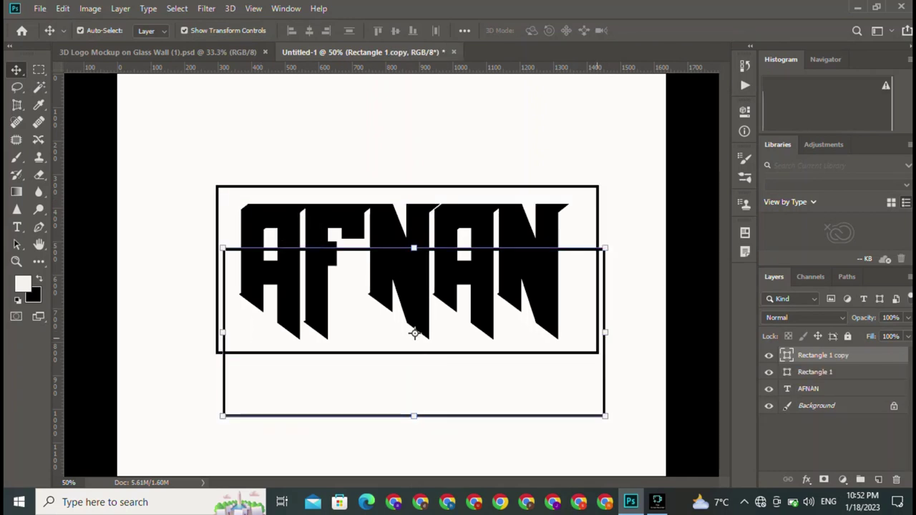
pyautogui.hotkey('ctrl', 't')
pyautogui.moveTo(606, 331); pyautogui.dragTo(428, 331)
pyautogui.moveTo(325, 332); pyautogui.dragTo(304, 290)
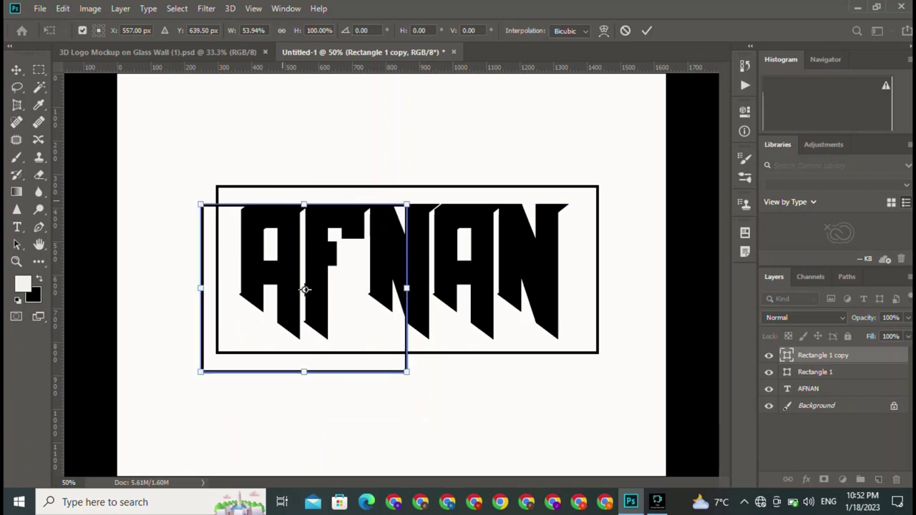
pyautogui.moveTo(304, 290); pyautogui.dragTo(319, 270)
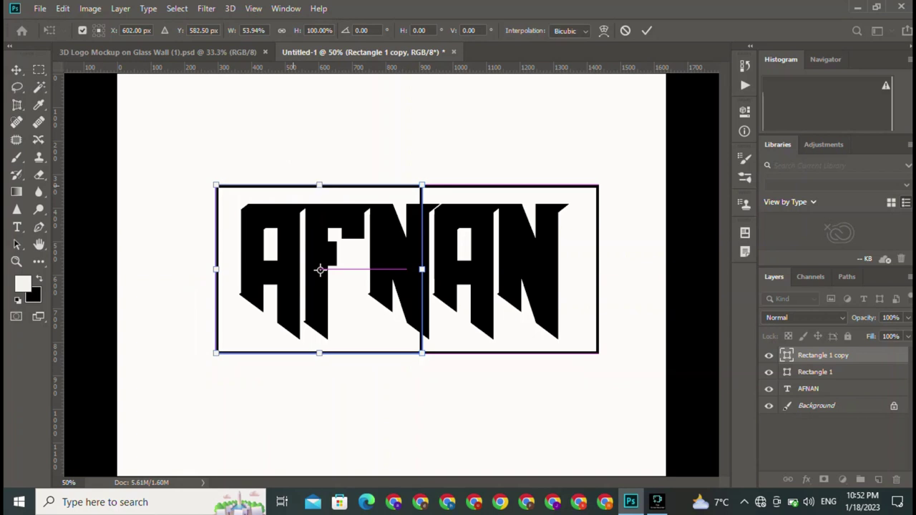
pyautogui.click(646, 30)
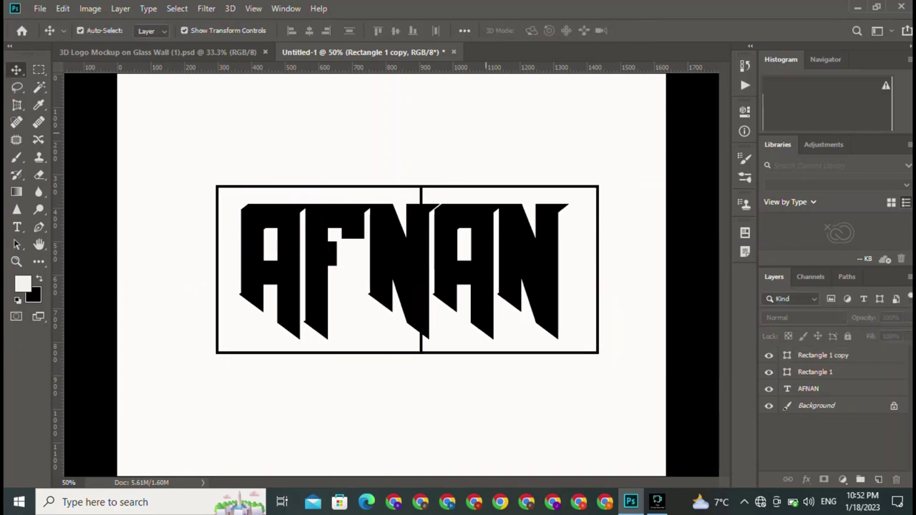
pyautogui.click(823, 354)
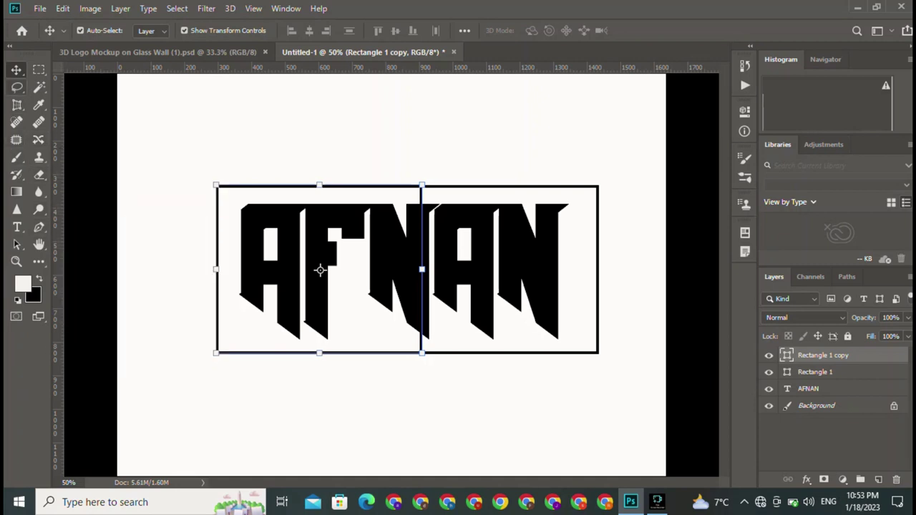
# Step: Rasterize Rectangle 1 copy and brush white over the divider's top, undoing the stroke across the N
pyautogui.click(18, 157)
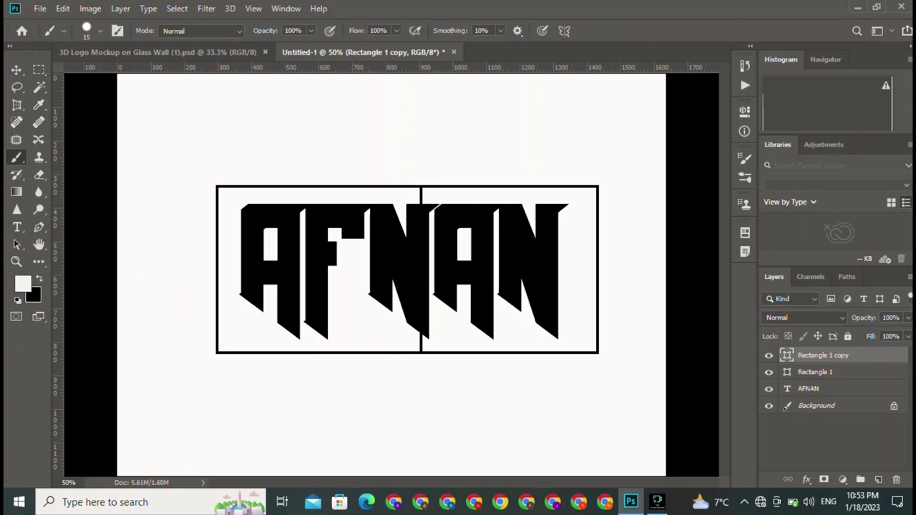
pyautogui.rightClick(823, 355)
pyautogui.press('Escape')
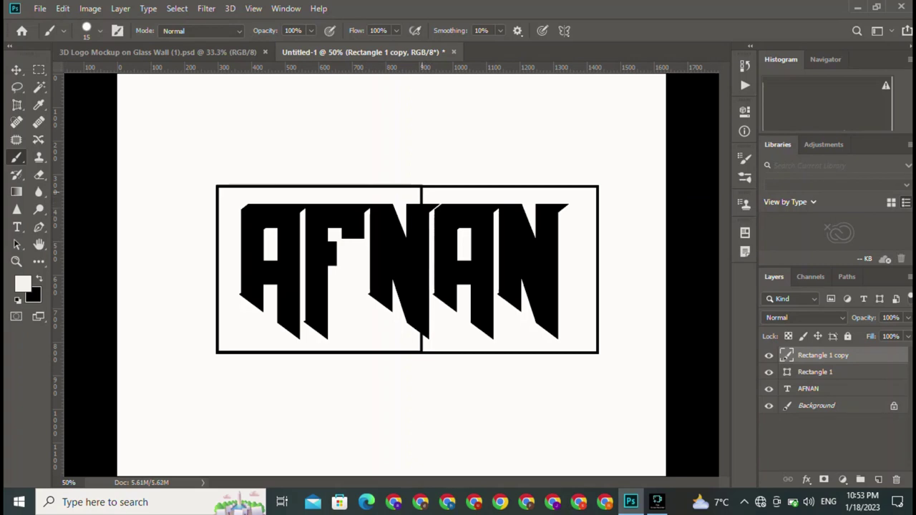
pyautogui.click(425, 203)
pyautogui.moveTo(422, 202)
pyautogui.mouseDown()
pyautogui.moveTo(465, 203)
pyautogui.moveTo(392, 223)
pyautogui.mouseUp()
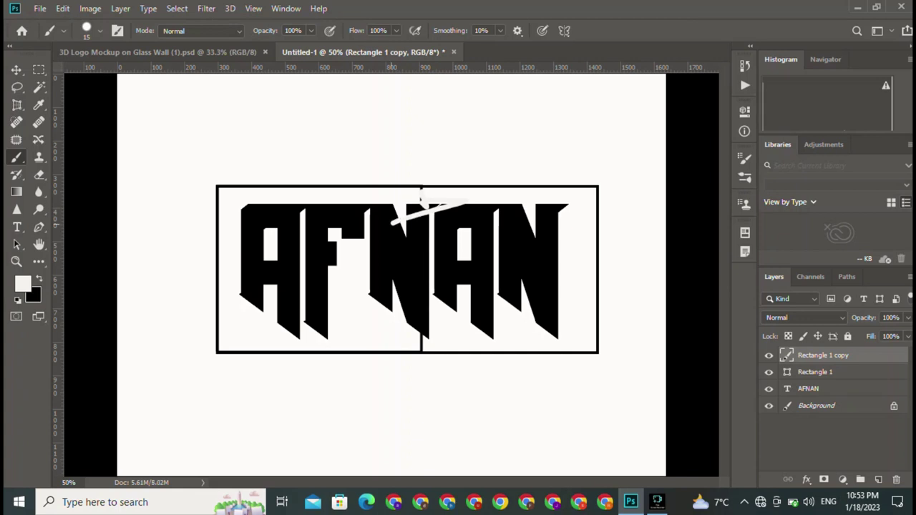
pyautogui.hotkey('ctrl', 'z')
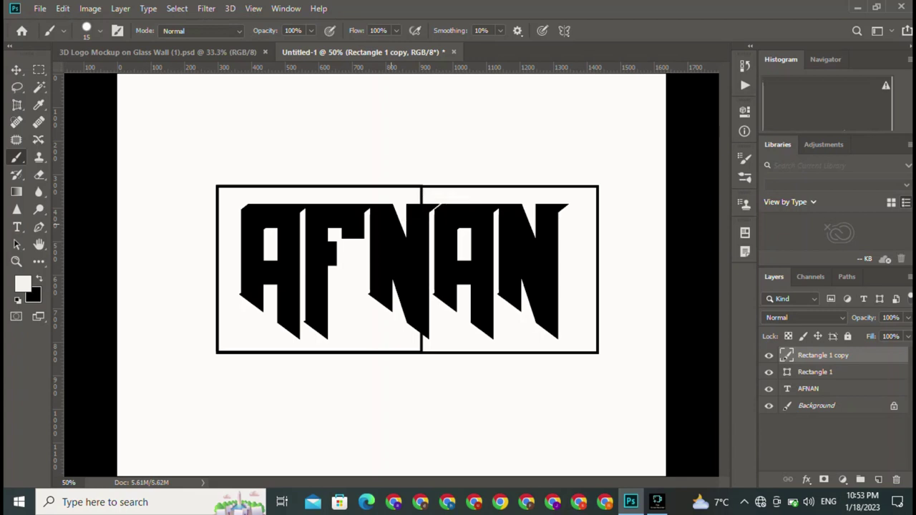
# Step: Return to the Move tool and select the AFNAN text layer
pyautogui.press('v')
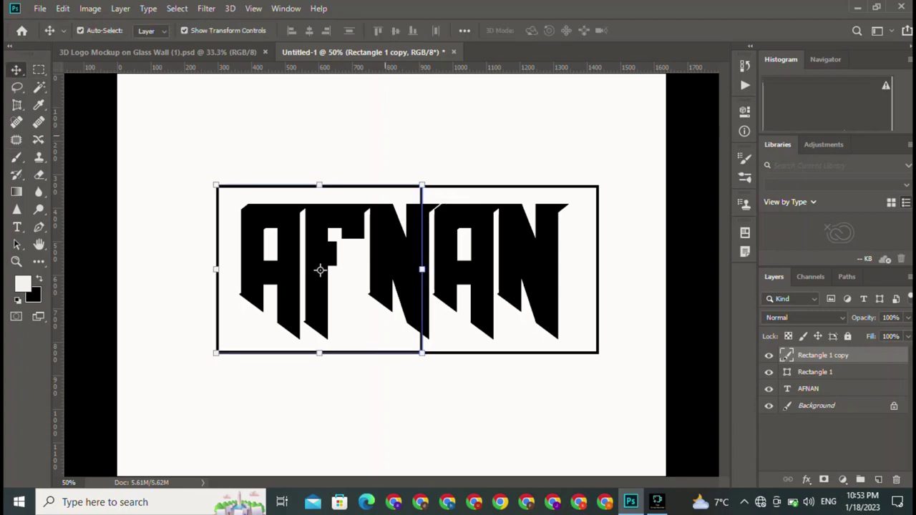
pyautogui.click(382, 184)
pyautogui.click(404, 271)
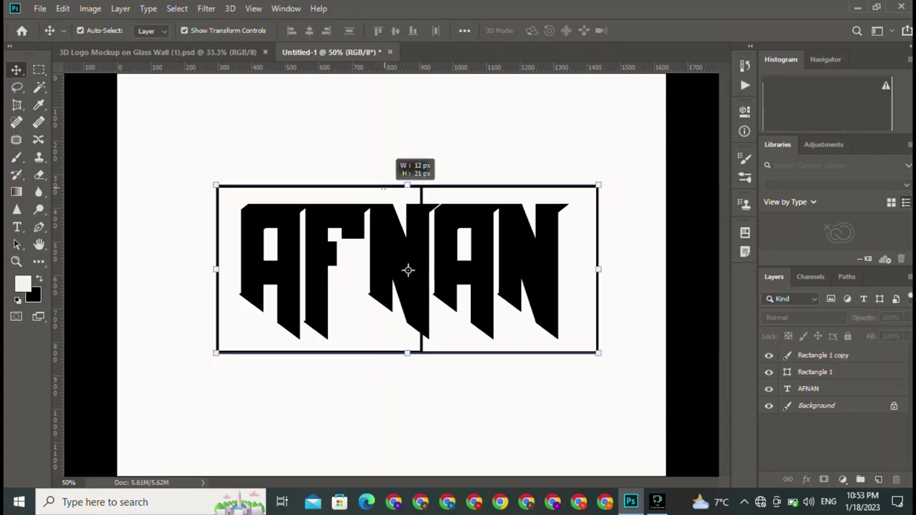
pyautogui.click(404, 272)
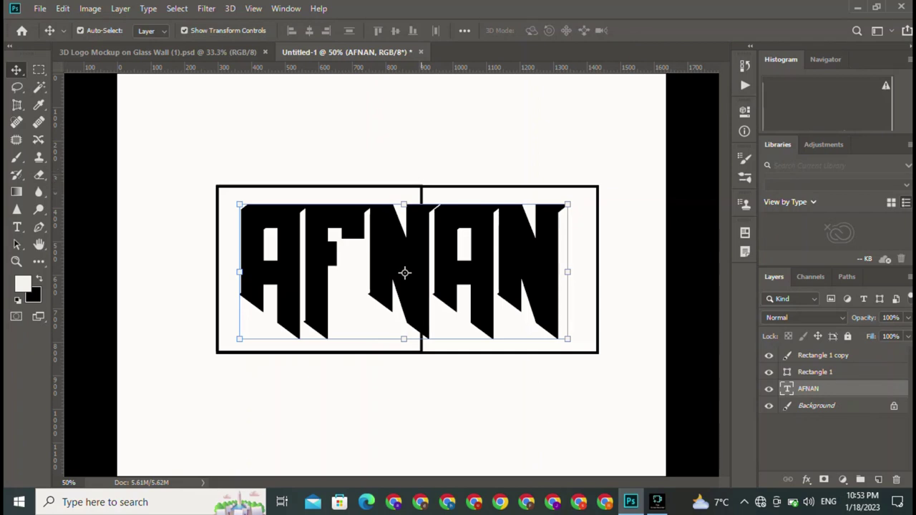
# Step: Drag Rectangle 1 copy below the frame, zoom out, then place it at the canvas's right edge
pyautogui.click(434, 401)
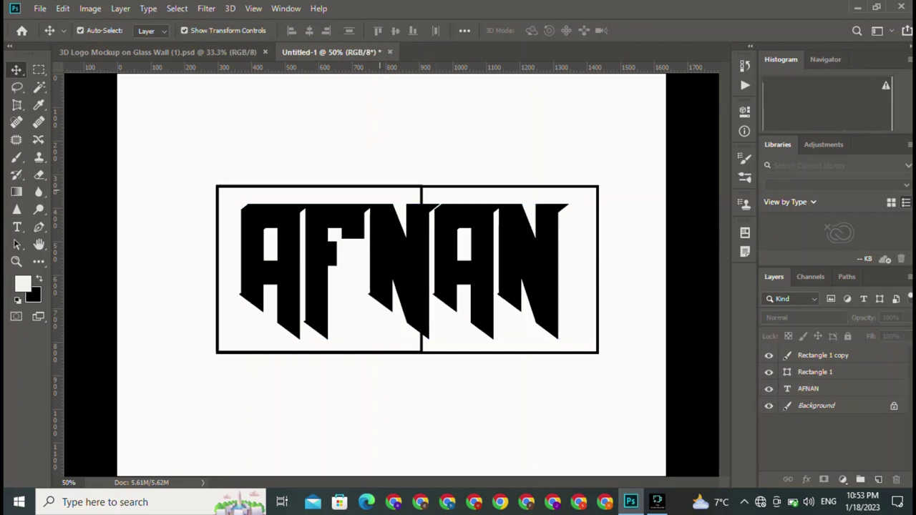
pyautogui.moveTo(383, 186); pyautogui.dragTo(447, 352)
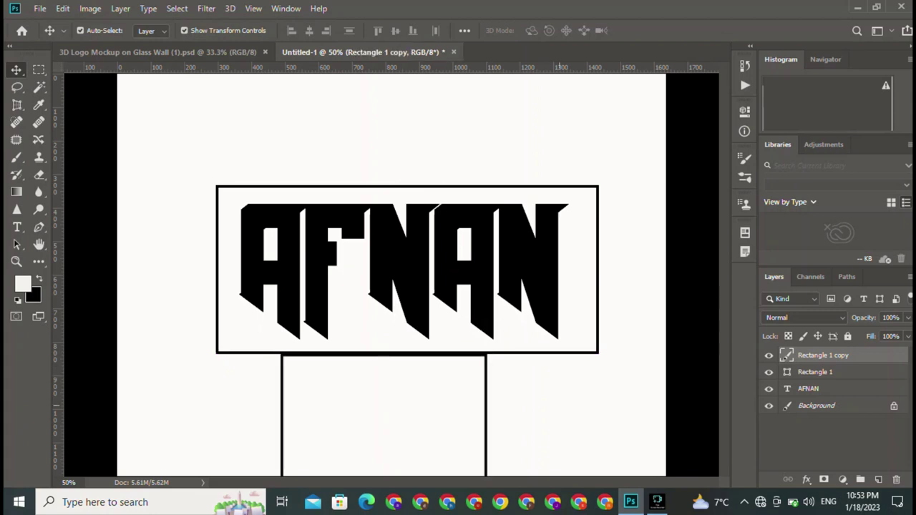
pyautogui.click(550, 361)
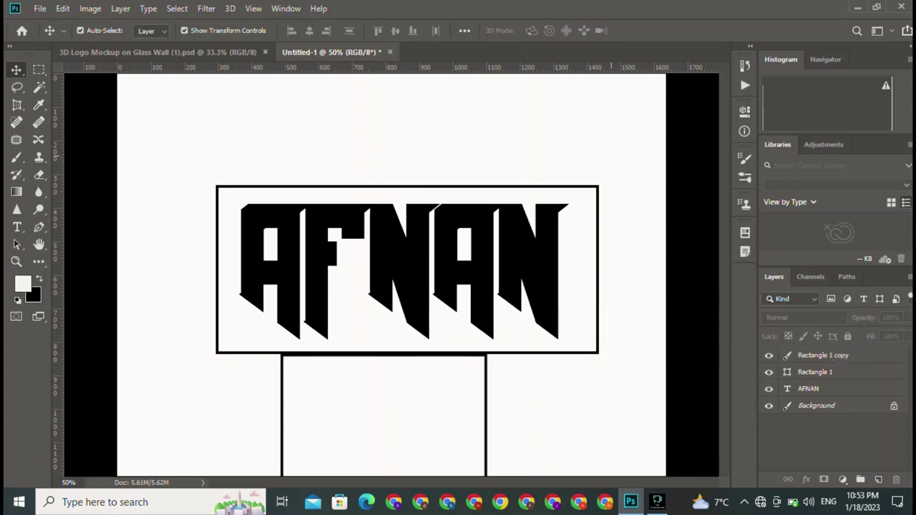
pyautogui.press('ctrl')
pyautogui.hotkey('ctrl', '-')
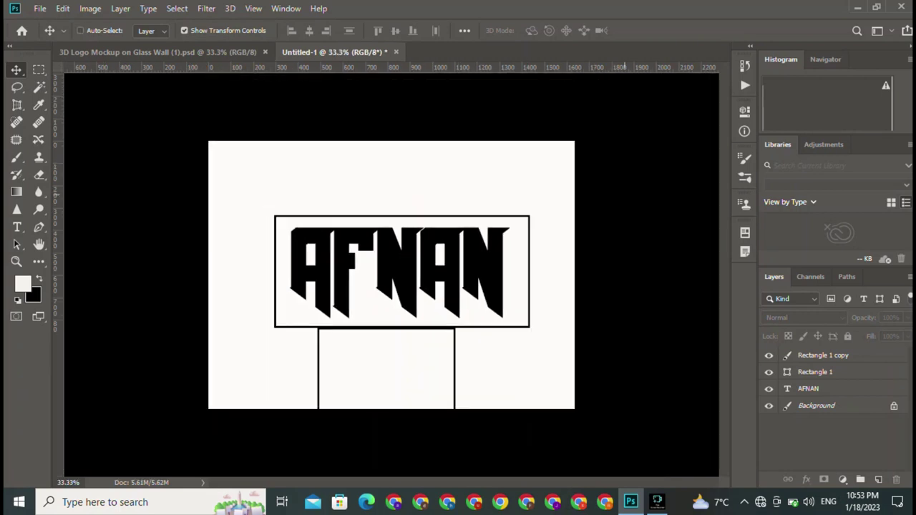
pyautogui.moveTo(448, 336)
pyautogui.mouseDown()
pyautogui.moveTo(493, 225)
pyautogui.moveTo(569, 307)
pyautogui.mouseUp()
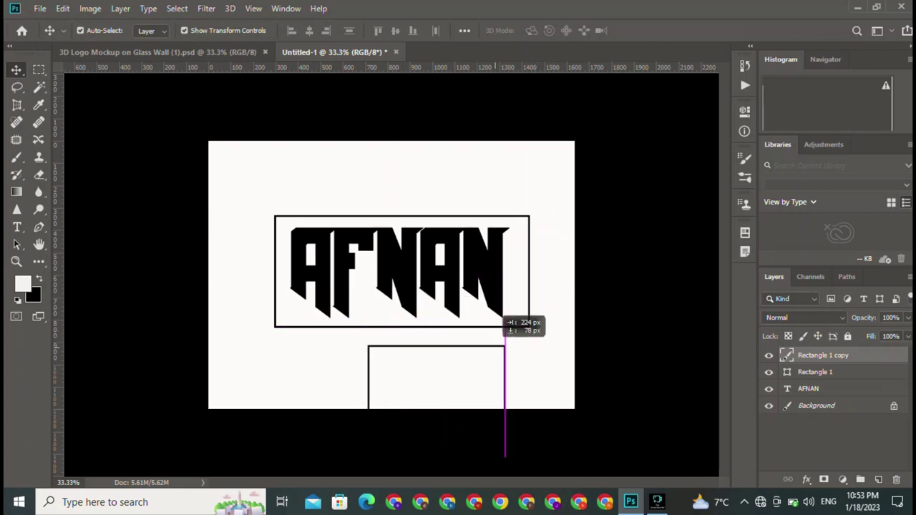
pyautogui.moveTo(573, 304)
pyautogui.mouseDown()
pyautogui.moveTo(440, 319)
pyautogui.moveTo(566, 215)
pyautogui.moveTo(701, 150)
pyautogui.moveTo(691, 151)
pyautogui.mouseUp()
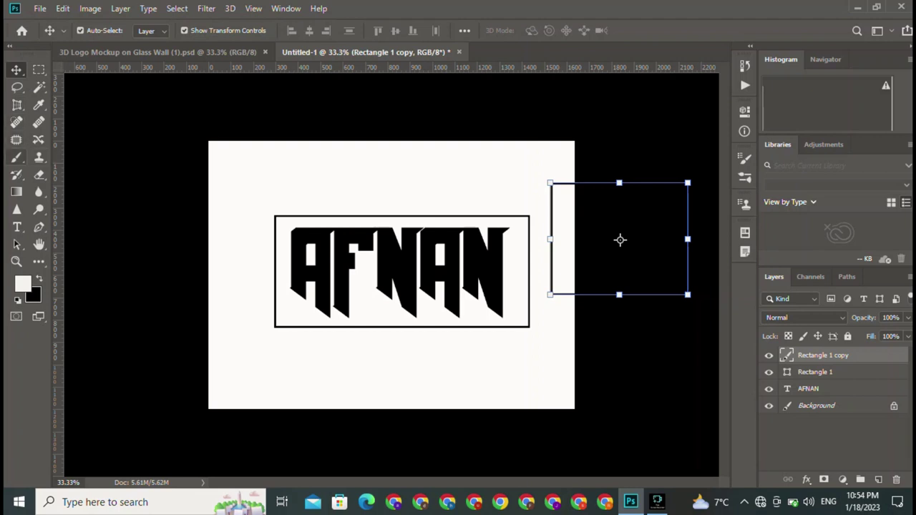
# Step: Select the plain Eraser tool from the toolbar flyout
pyautogui.click(17, 157)
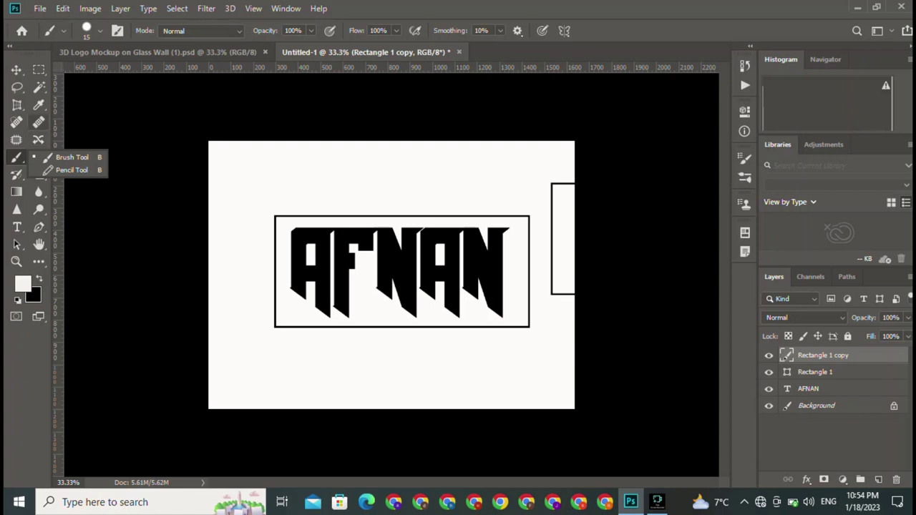
pyautogui.click(39, 139)
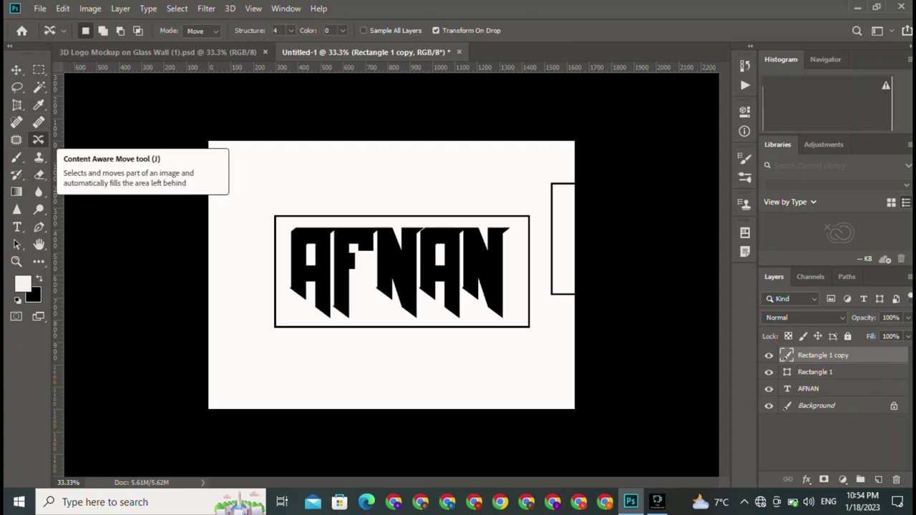
pyautogui.click(39, 157)
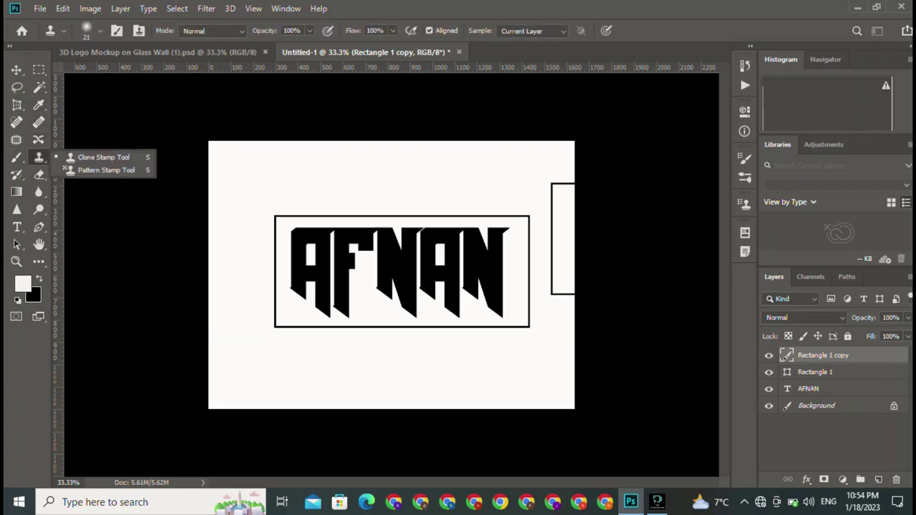
pyautogui.click(38, 175)
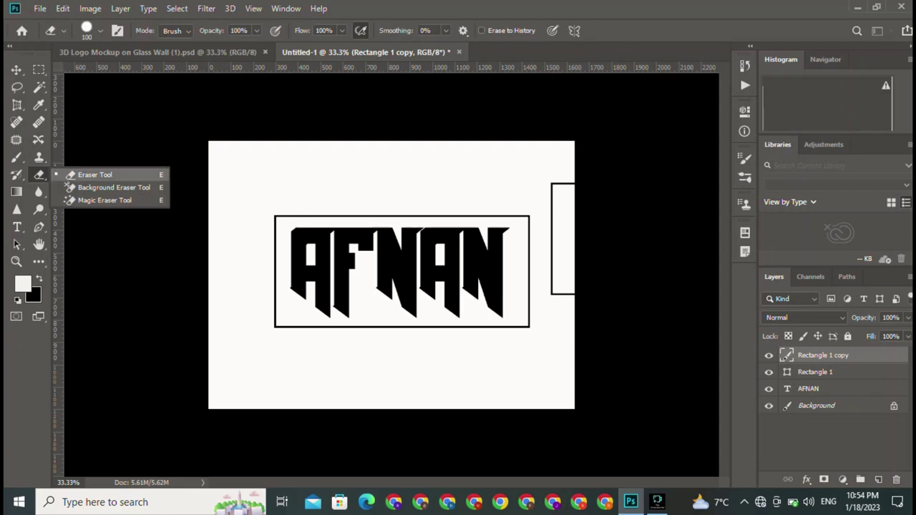
pyautogui.click(94, 174)
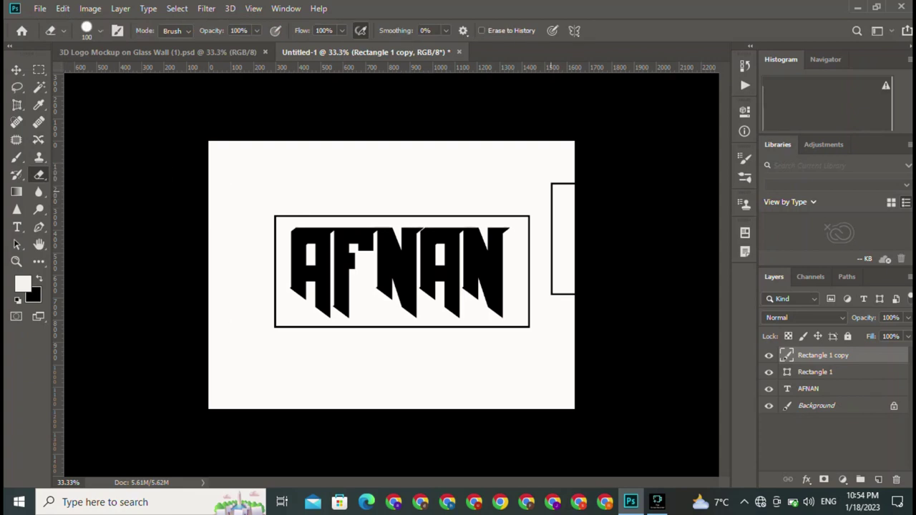
# Step: Erase the copy's vertical left edge, leaving two short horizontal stubs
pyautogui.click(551, 196)
pyautogui.moveTo(551, 206); pyautogui.dragTo(551, 291)
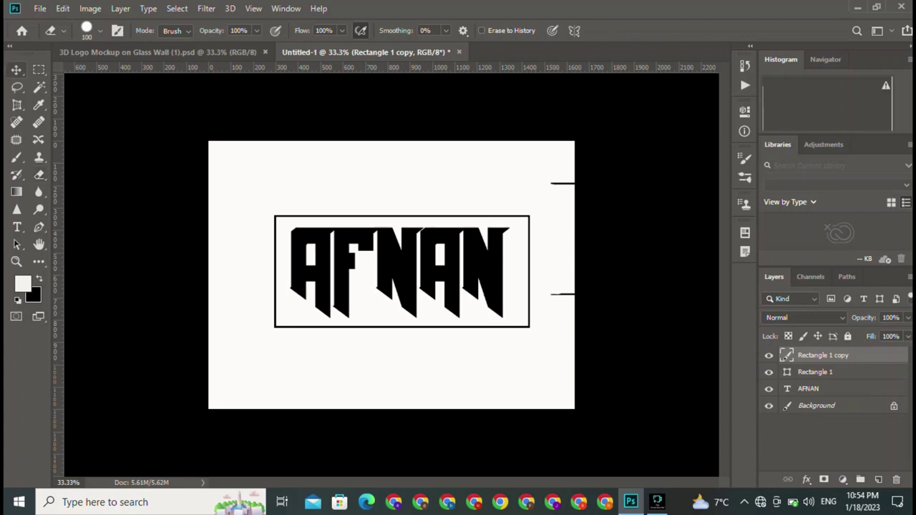
pyautogui.press('v')
pyautogui.click(621, 241)
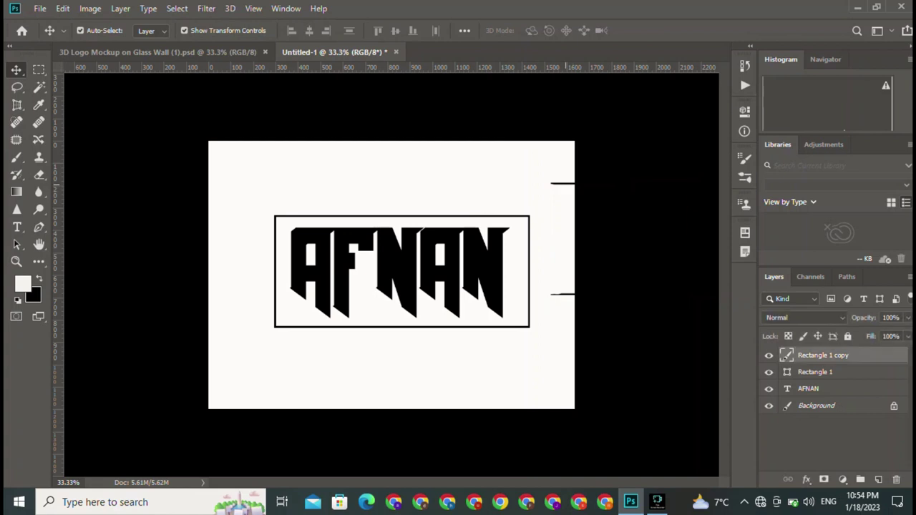
# Step: Rotate Rectangle 1 copy 180° and position it over the frame's left side
pyautogui.moveTo(562, 183); pyautogui.dragTo(300, 214)
pyautogui.moveTo(373, 271); pyautogui.dragTo(372, 271)
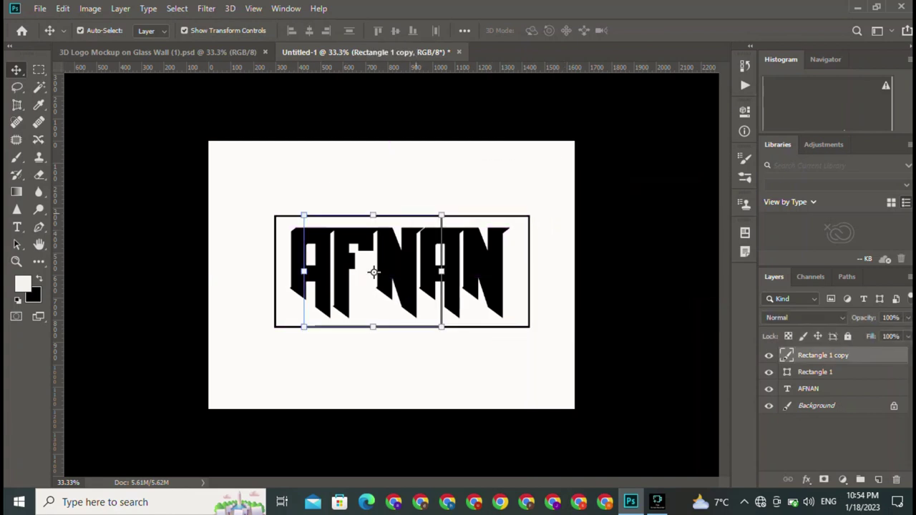
pyautogui.moveTo(373, 214); pyautogui.dragTo(373, 228)
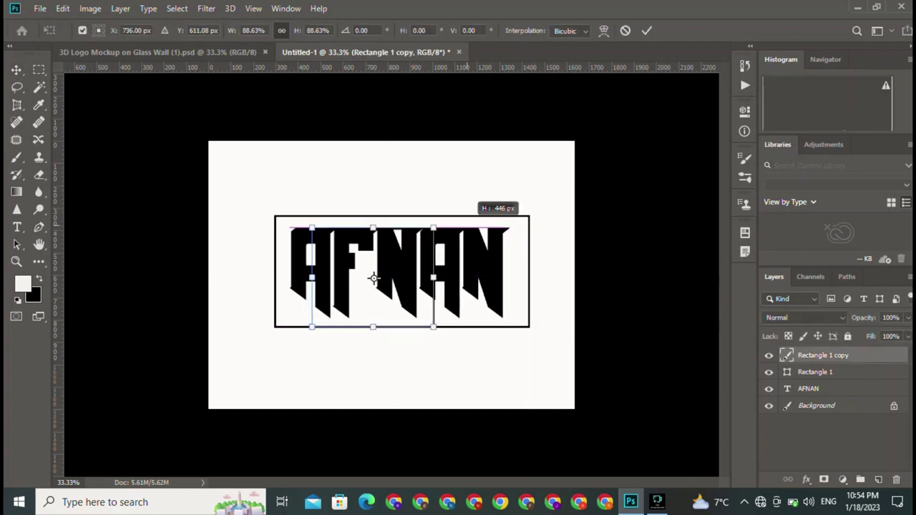
pyautogui.hotkey('ctrl', 'z')
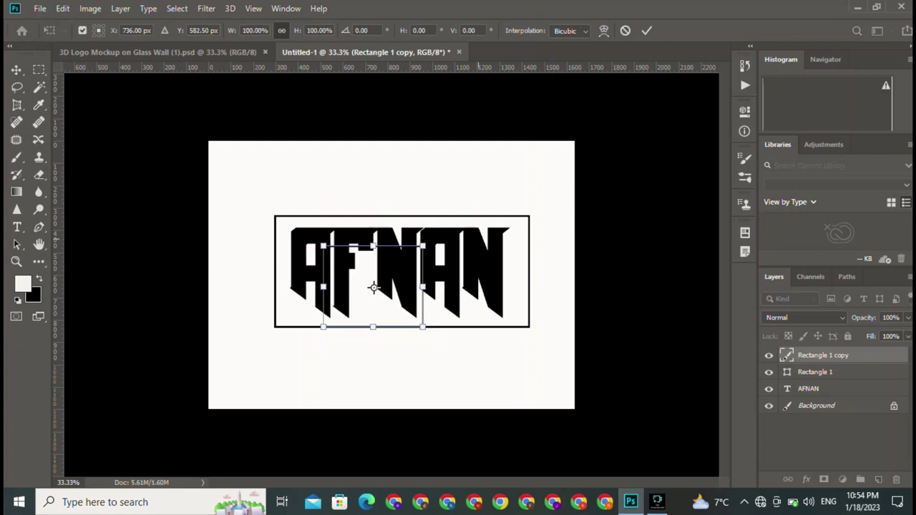
pyautogui.moveTo(479, 204)
pyautogui.mouseDown()
pyautogui.moveTo(437, 404)
pyautogui.moveTo(269, 336)
pyautogui.mouseUp()
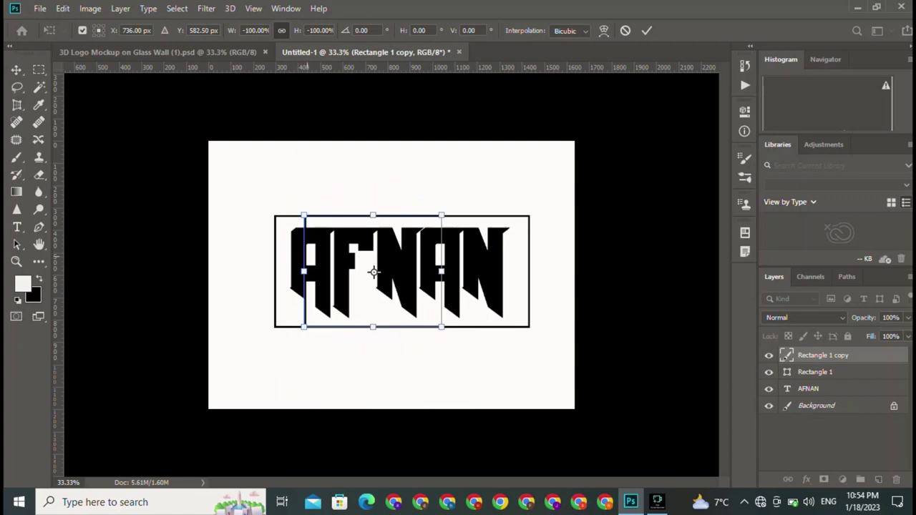
pyautogui.moveTo(373, 271); pyautogui.dragTo(343, 271)
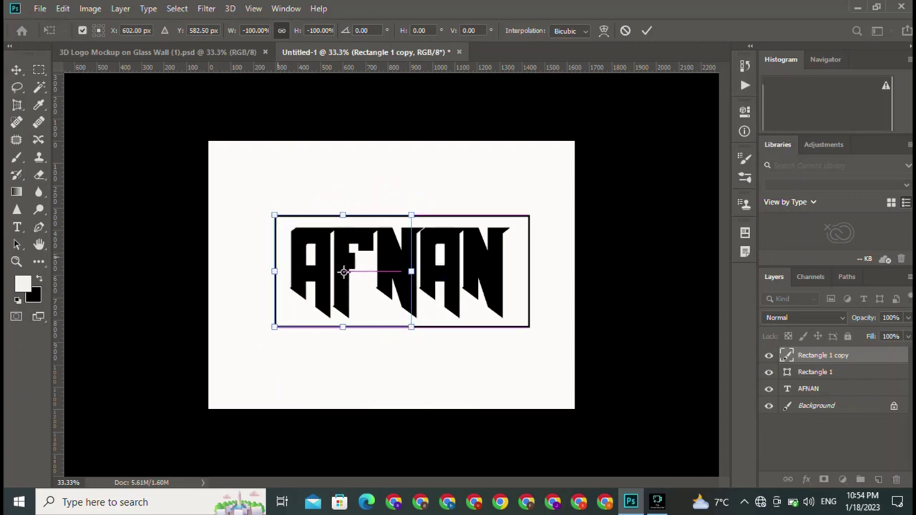
pyautogui.press('Return')
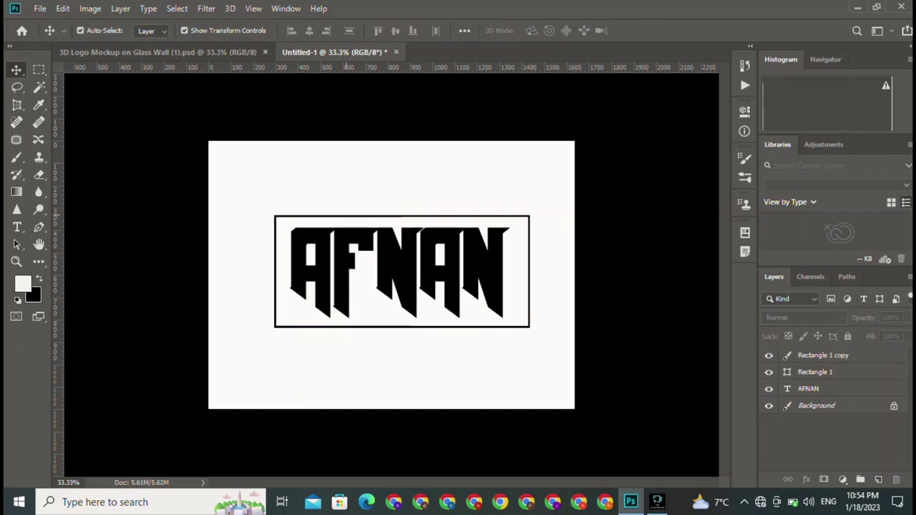
# Step: Set the background colour to red, hex ff0303
pyautogui.click(344, 272)
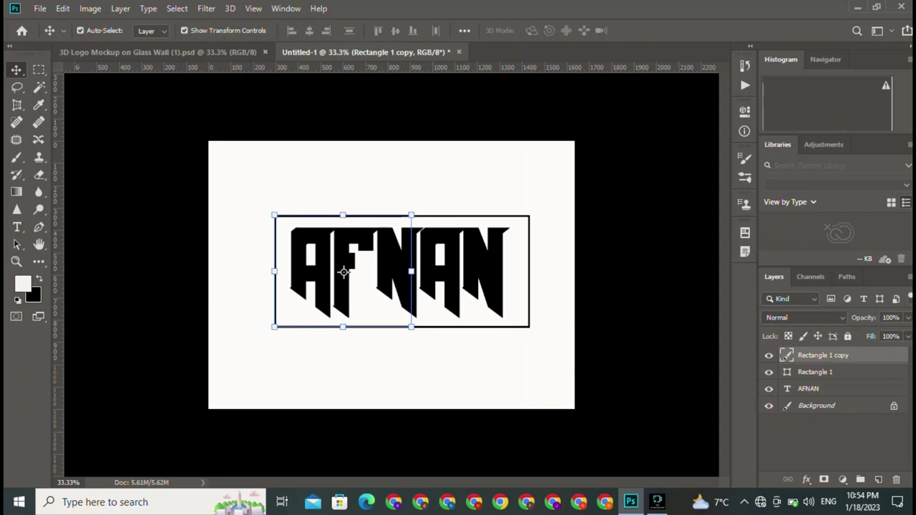
pyautogui.click(32, 293)
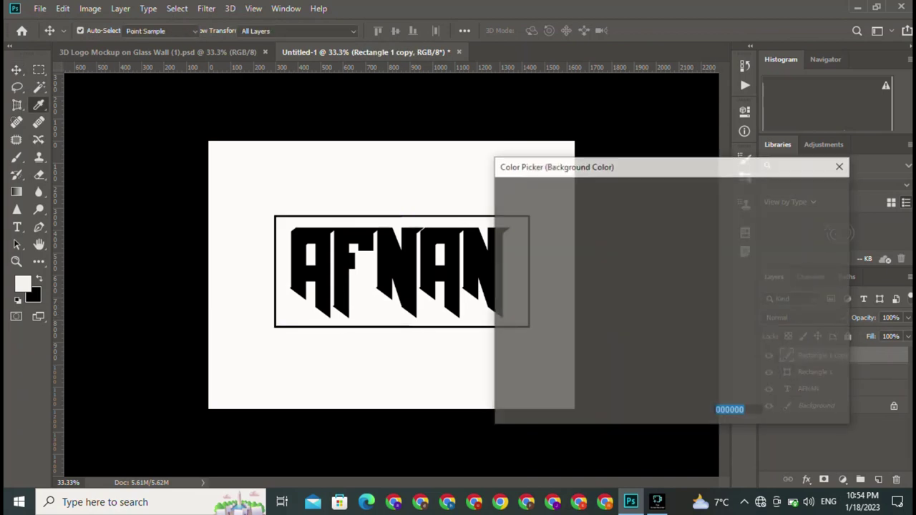
pyautogui.write('ff0303')
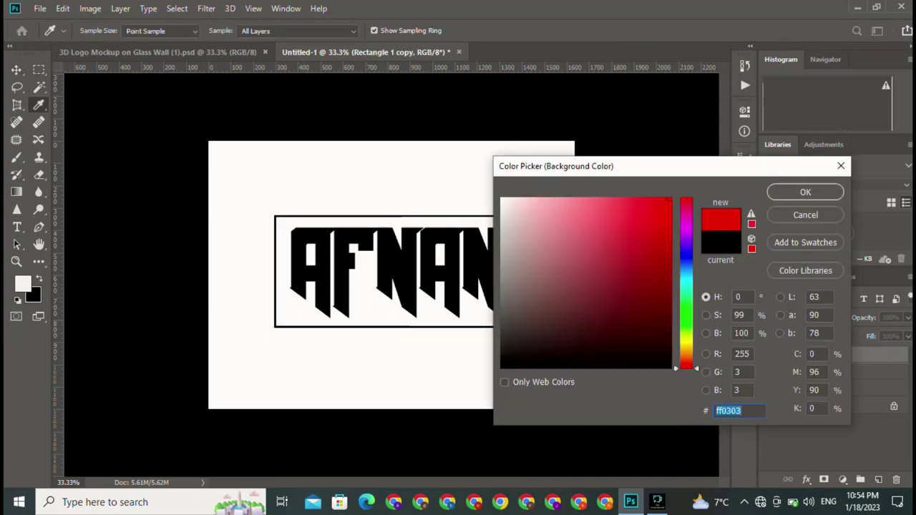
pyautogui.click(805, 191)
pyautogui.press('v')
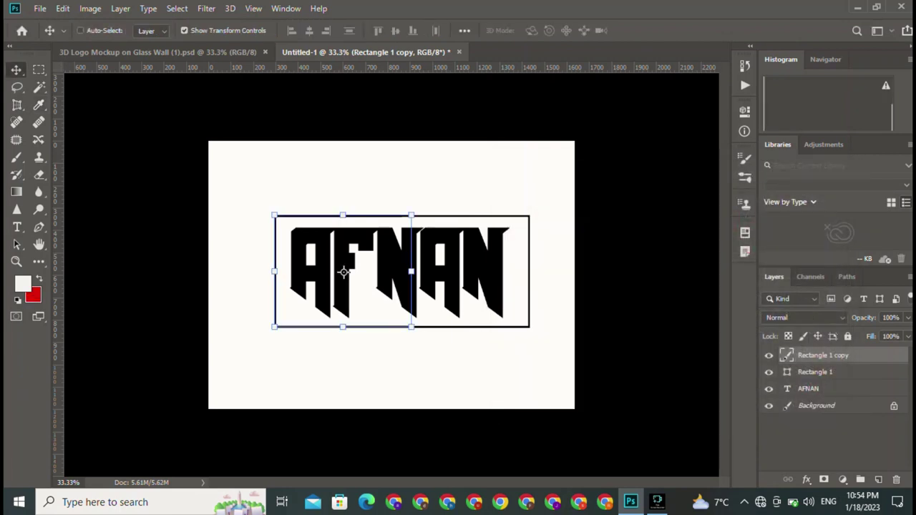
# Step: Try a red fill on the bracket layer, undo it, and open its Layer Style options
pyautogui.hotkey('ctrl', 'BackSpace')
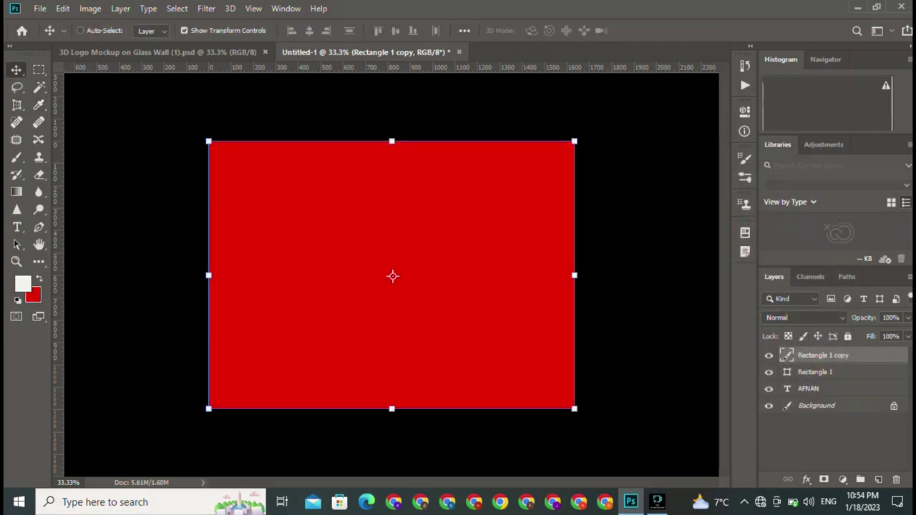
pyautogui.hotkey('ctrl', 'z')
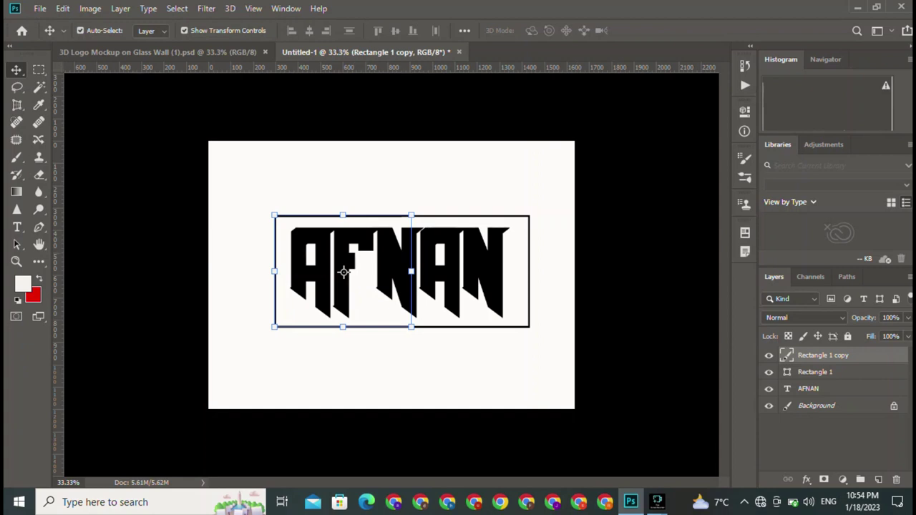
pyautogui.doubleClick(873, 355)
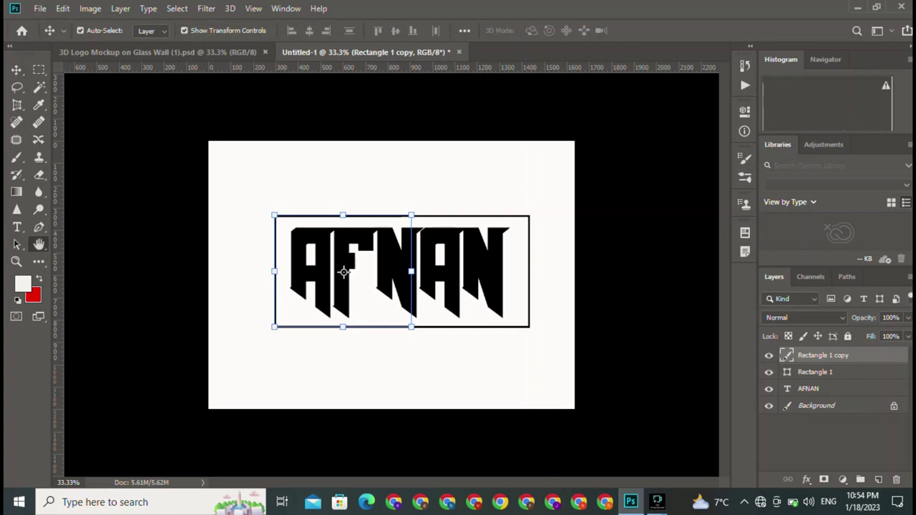